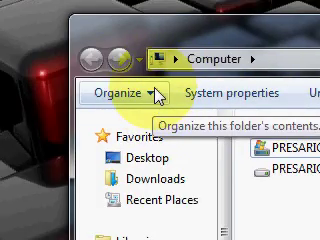
# Step: Turn on 'Show hidden files, folders, and drives' in Folder and search options and apply it
pyautogui.click(157, 95)
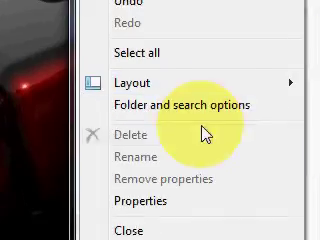
pyautogui.click(205, 107)
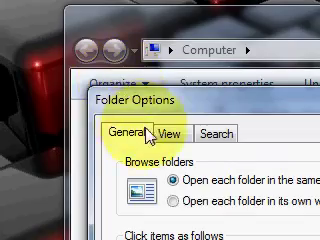
pyautogui.click(176, 134)
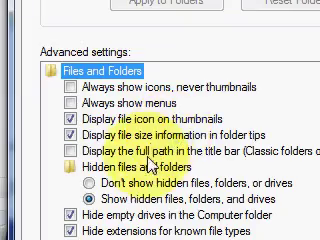
pyautogui.click(150, 197)
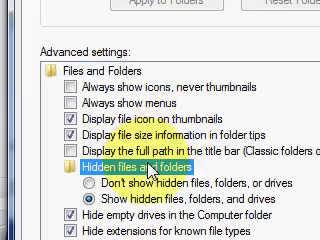
pyautogui.scroll(-4, 178, 170)
pyautogui.scroll(3, 178, 170)
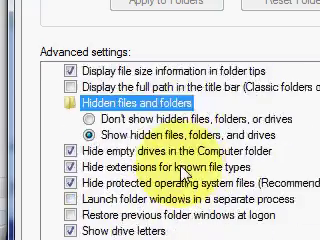
pyautogui.scroll(2, 180, 172)
pyautogui.click(190, 185)
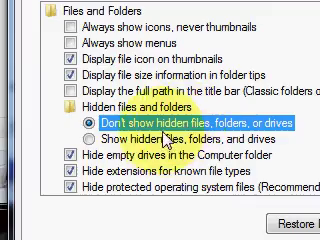
pyautogui.click(170, 199)
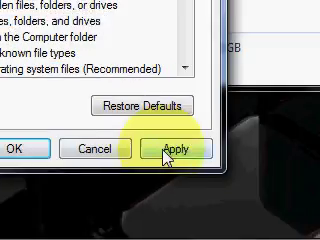
pyautogui.click(168, 150)
pyautogui.click(132, 150)
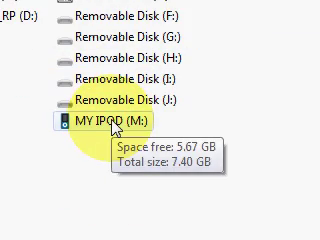
# Step: Open the MY IPOD (M:) drive and its hidden iPod_Control folder
pyautogui.click(114, 125)
pyautogui.click(170, 112)
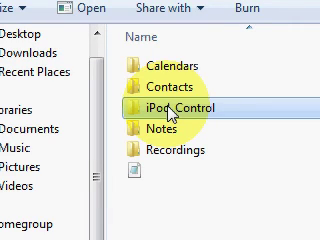
pyautogui.doubleClick(170, 112)
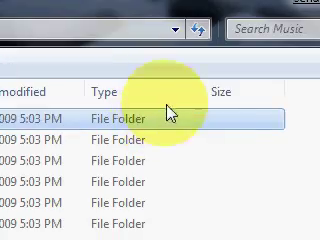
# Step: Open the F00 song folder, select all its songs, then select just the APIK file
pyautogui.click(222, 160)
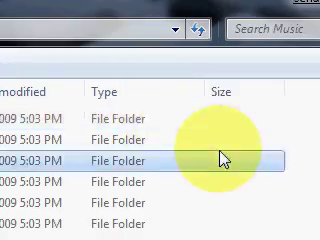
pyautogui.doubleClick(219, 120)
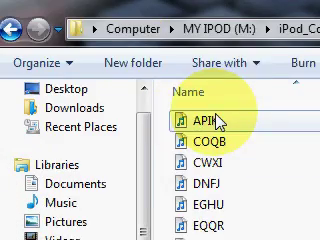
pyautogui.hotkey('ctrl', 'a')
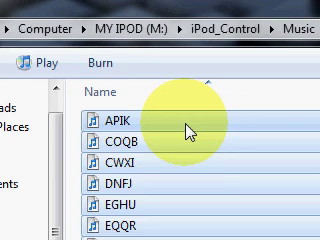
pyautogui.click(188, 130)
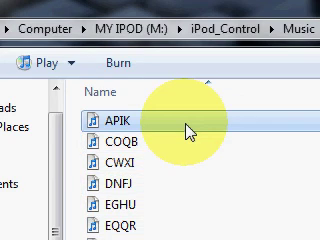